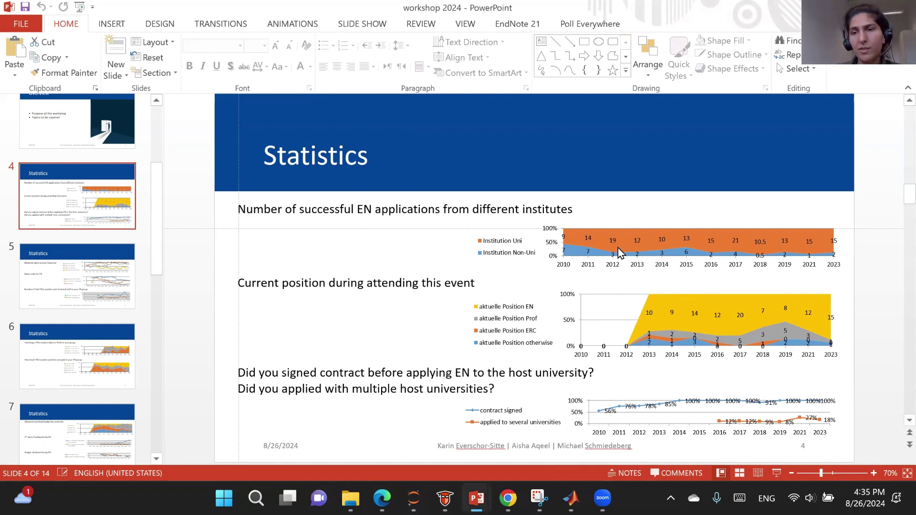
Step: Shift the institutes chart left and open its linked Statistik_updated.xlsx data maximized
double_click(618, 248)
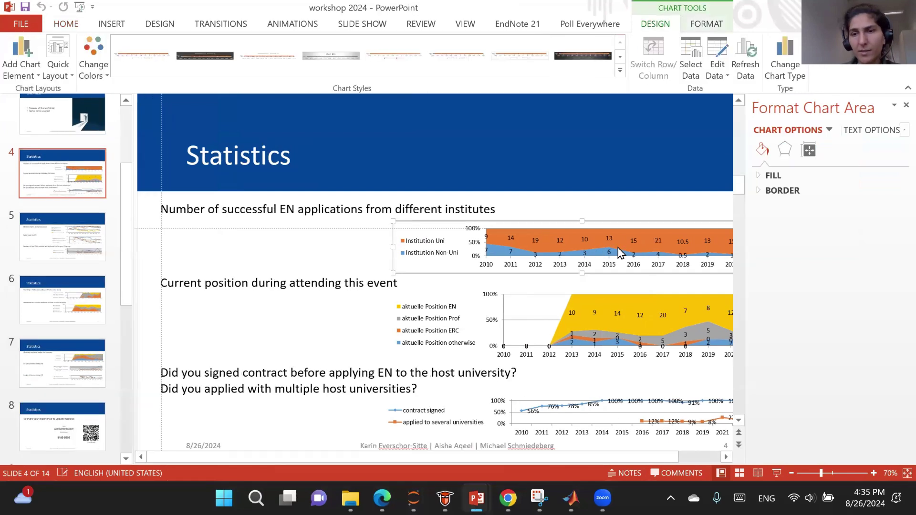
left_click_drag(698, 270, 549, 298)
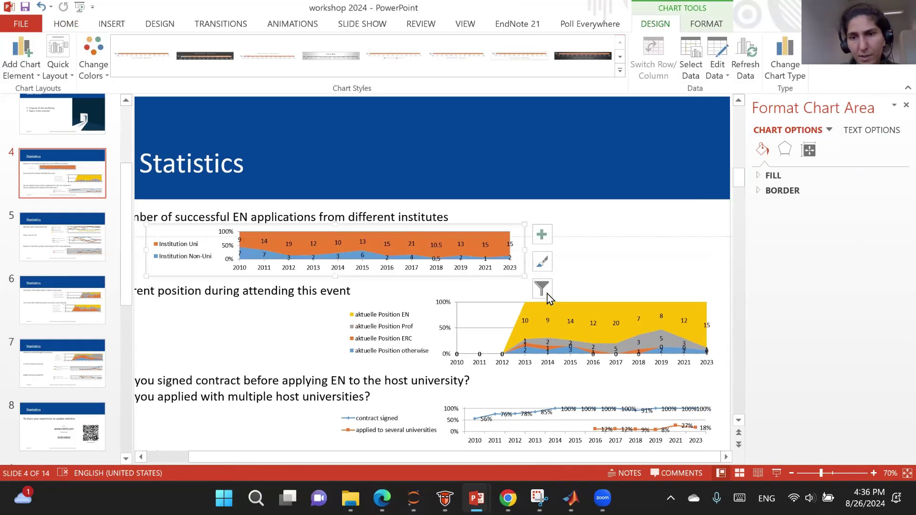
left_click(539, 294)
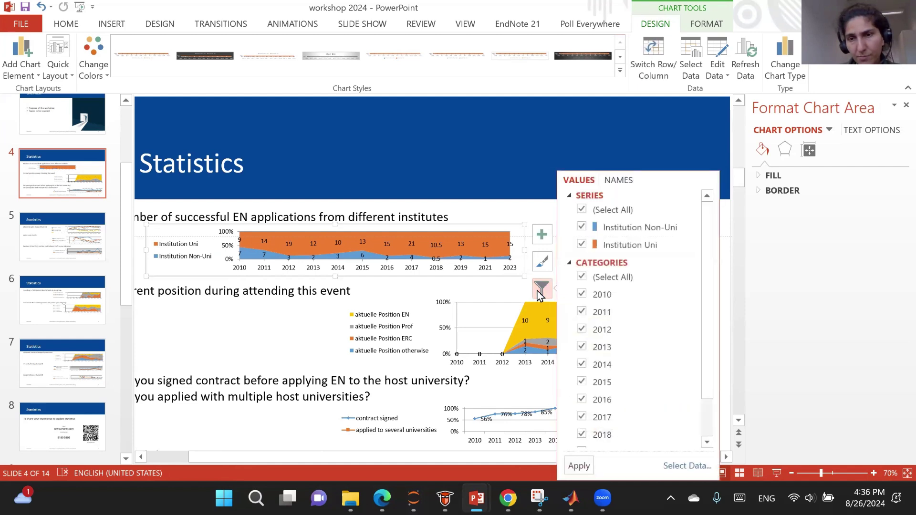
left_click(697, 474)
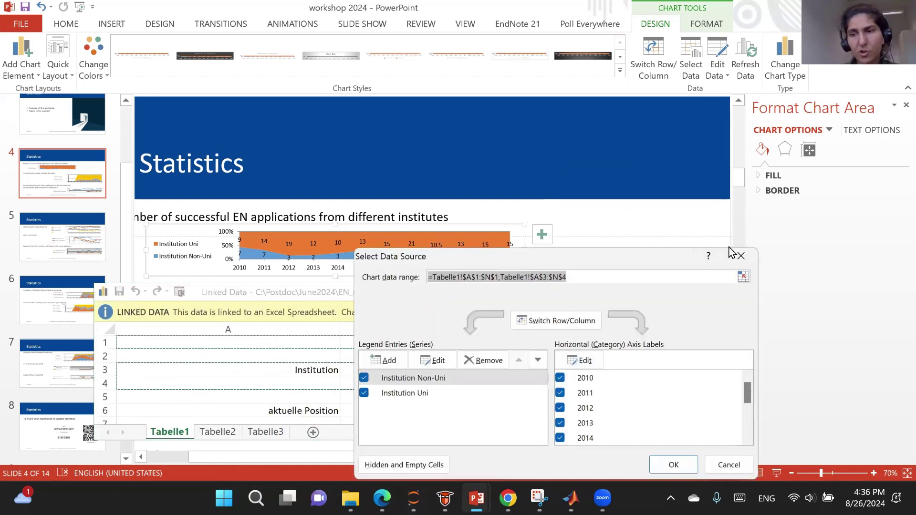
key("Escape")
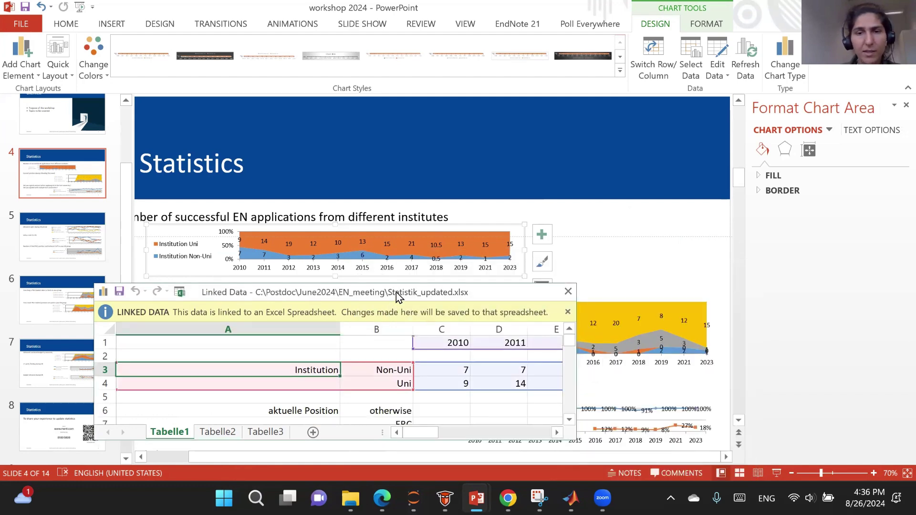
double_click(395, 290)
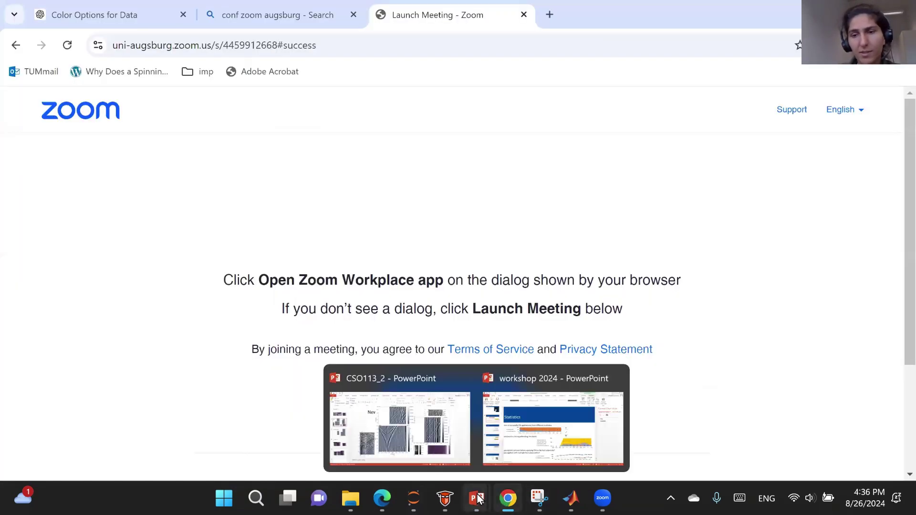
Step: Return to the 'workshop 2024' presentation on Statistics slide 4
left_click(547, 453)
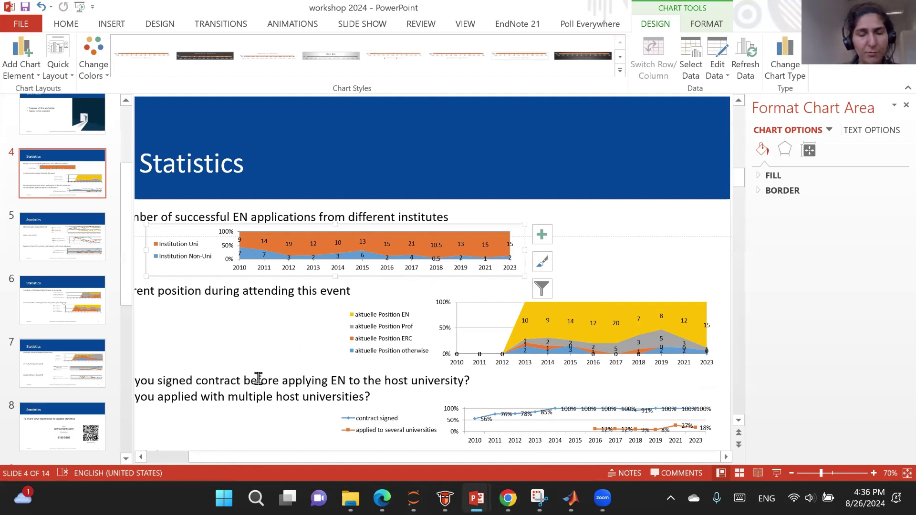
Step: Fit slides to the window and move through slides 8 and 9 to slide 10, Group 1 - Building a Team
left_click(99, 432)
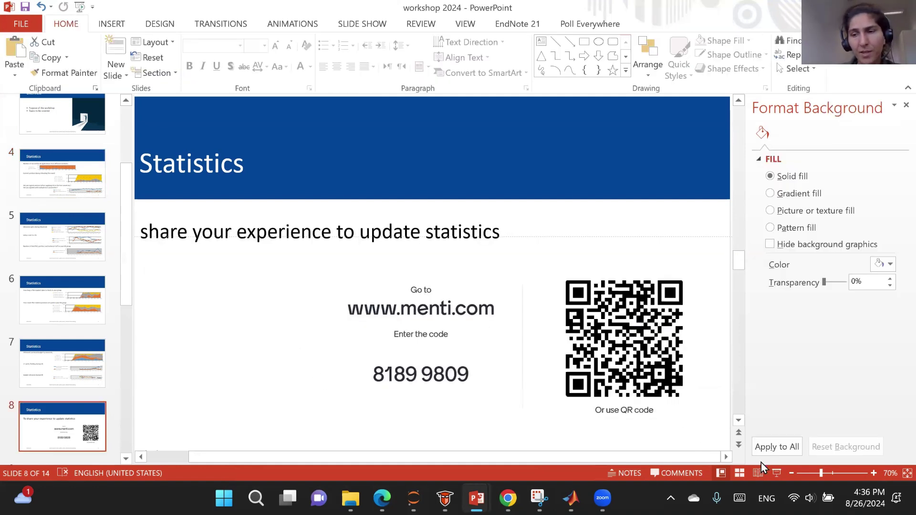
double_click(791, 473)
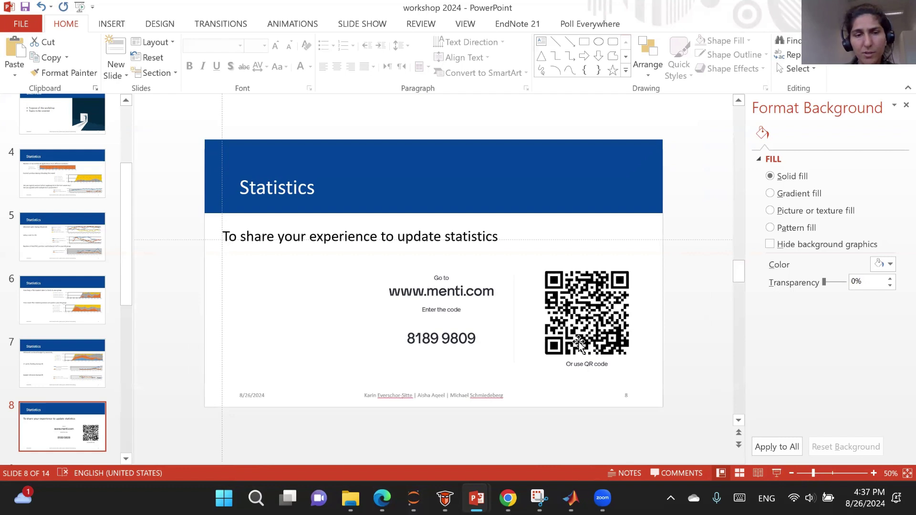
left_click_drag(55, 396, 51, 420)
left_click(54, 377)
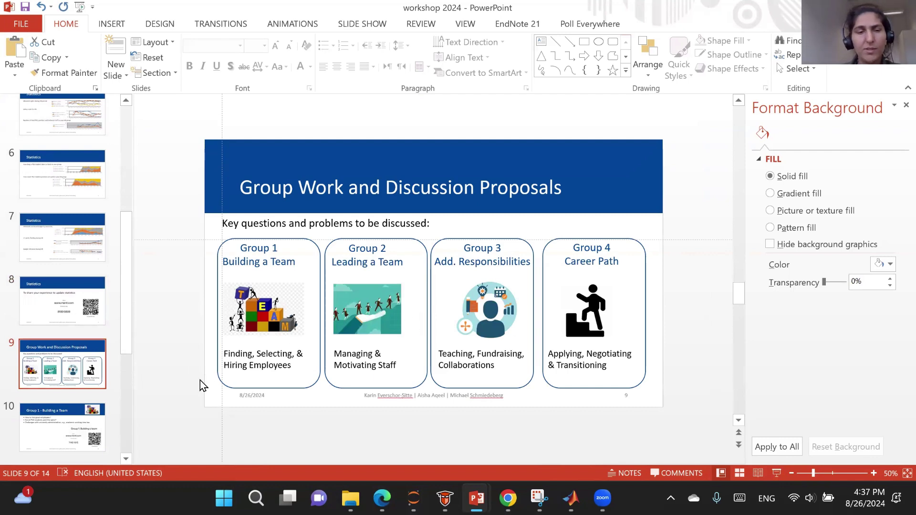
left_click(76, 409)
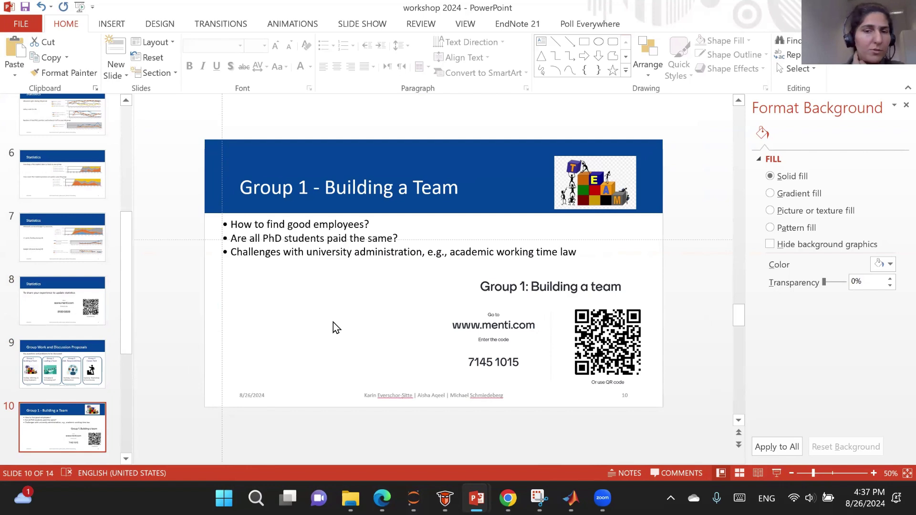
mouse_move(382, 497)
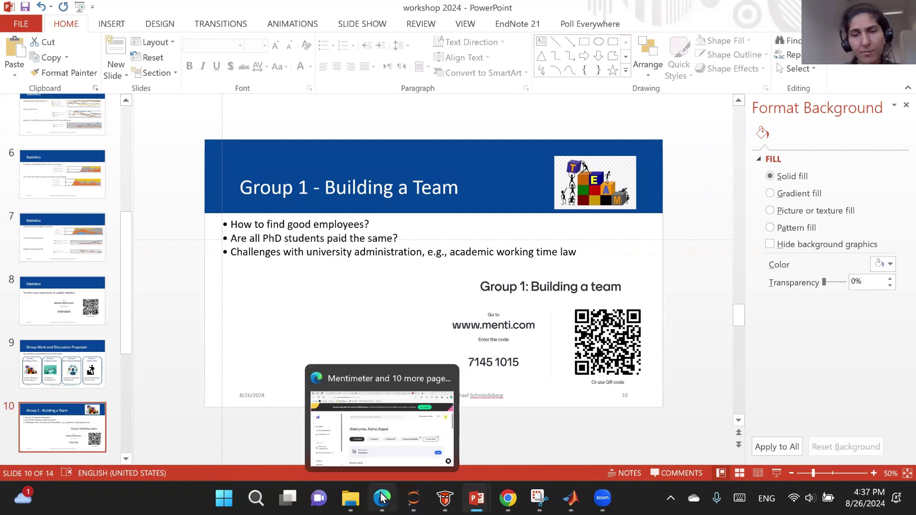
Step: Open the Statistics results card in Mentimeter, showing 91% participation and the Uni/non-Uni split
left_click(384, 460)
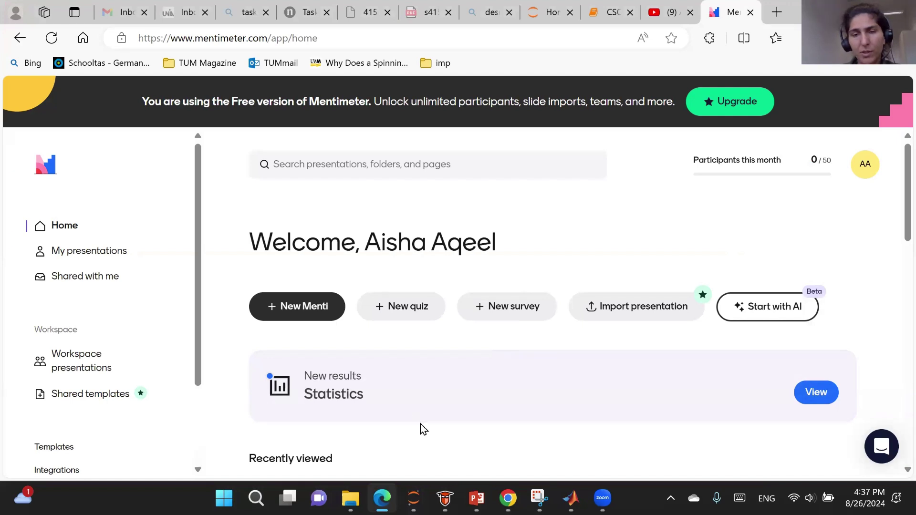
scroll(420, 428, "down", 2)
scroll(420, 428, "down", 4)
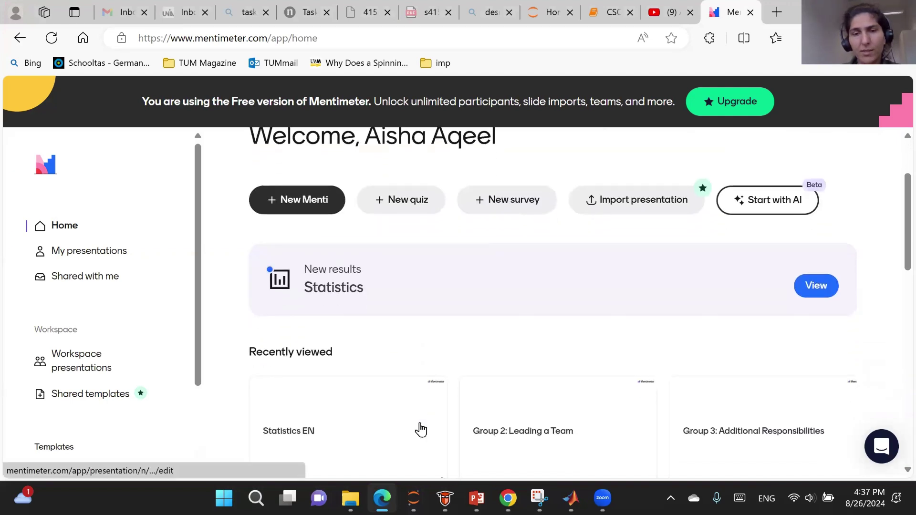
scroll(420, 427, "down", 4)
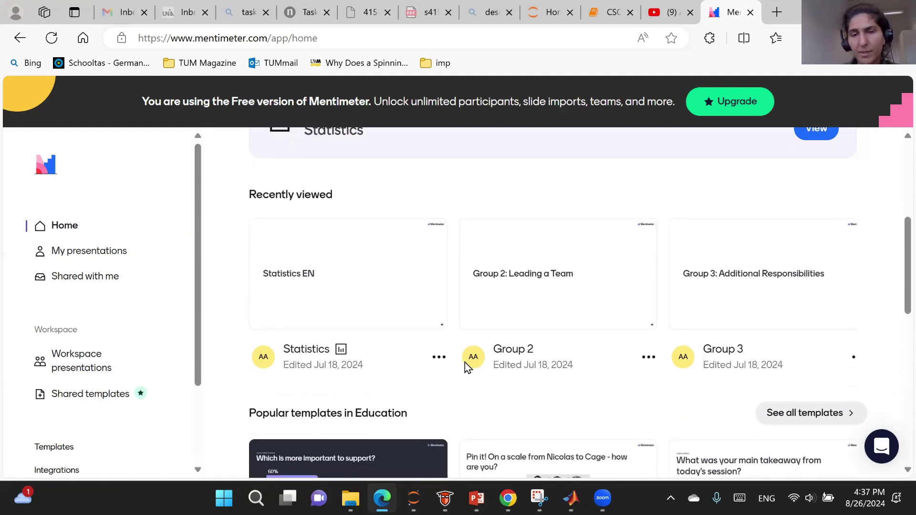
scroll(458, 364, "up", 5)
left_click(336, 292)
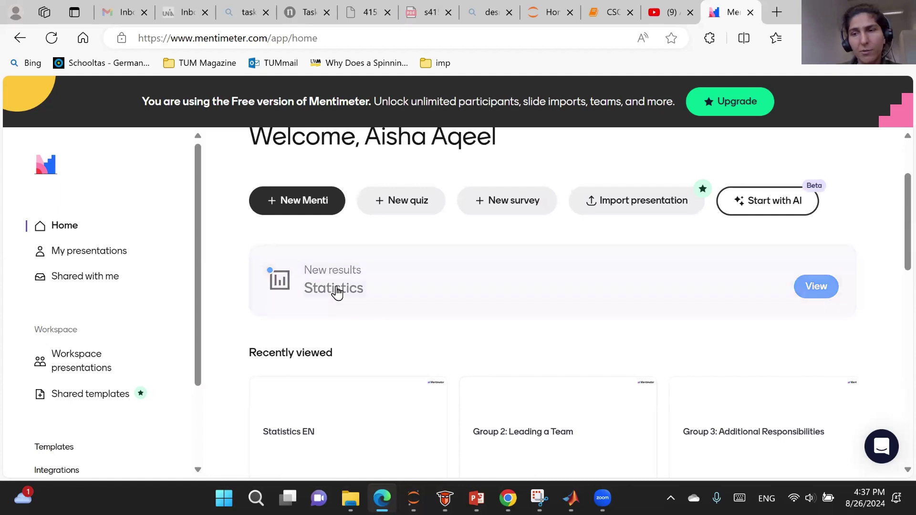
double_click(337, 292)
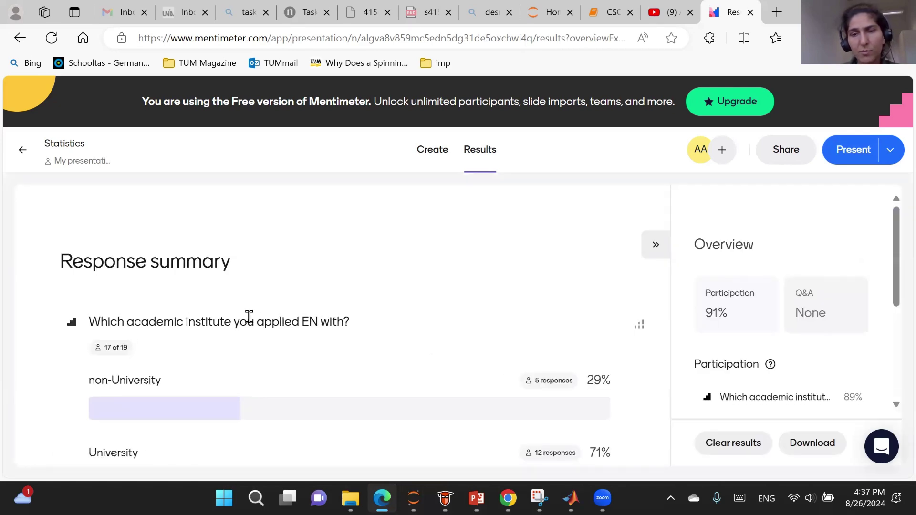
Step: Review the Statistics results page, then present Statistics EN full-screen from its join slide
scroll(374, 274, "down", 3)
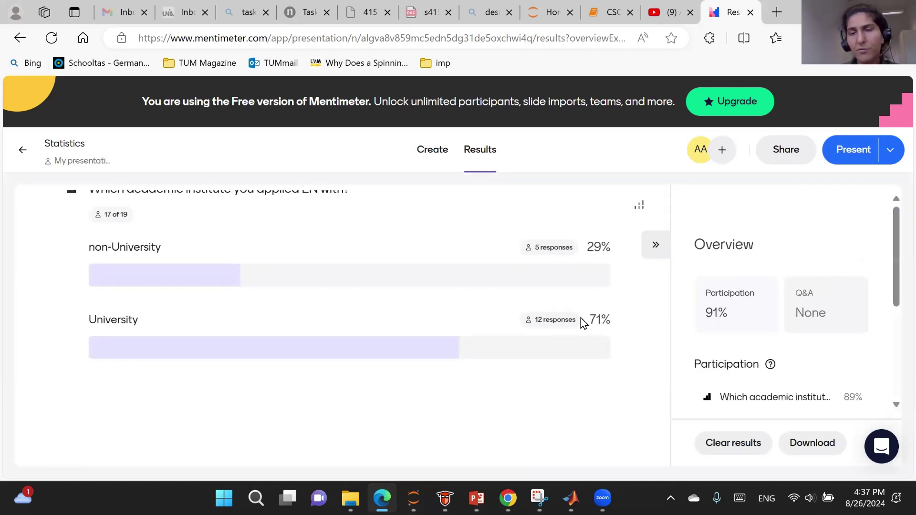
scroll(372, 295, "up", 3)
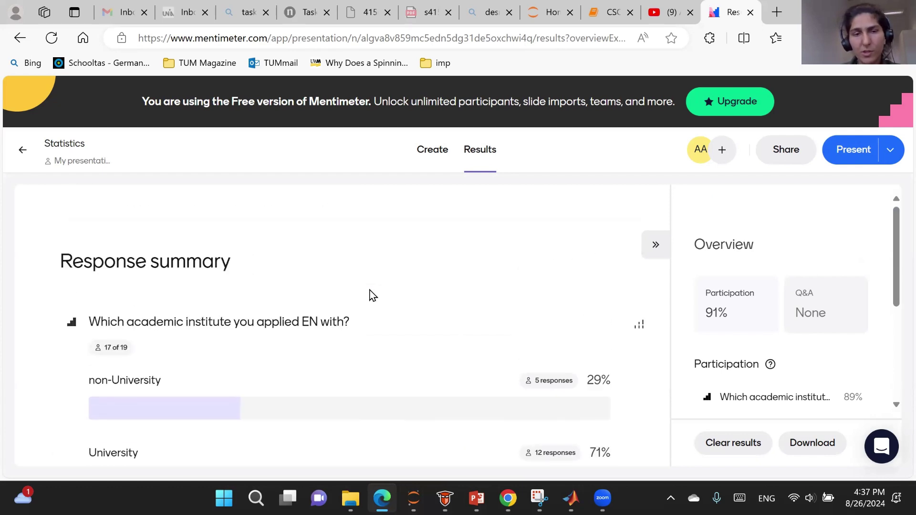
scroll(288, 264, "up", 1)
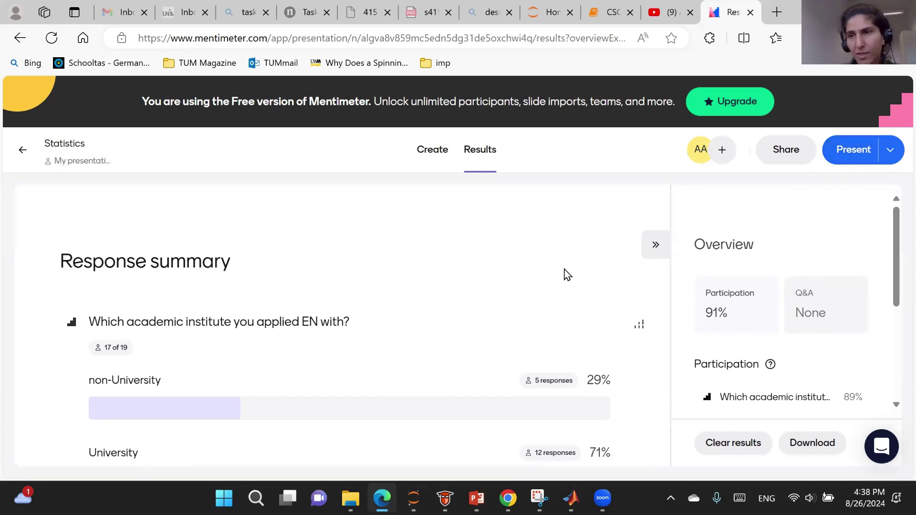
scroll(467, 333, "down", 1)
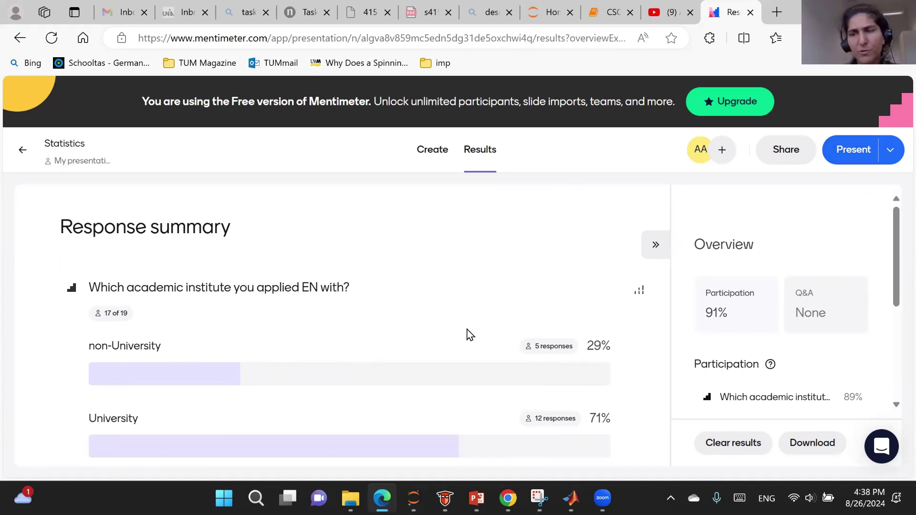
scroll(467, 334, "up", 1)
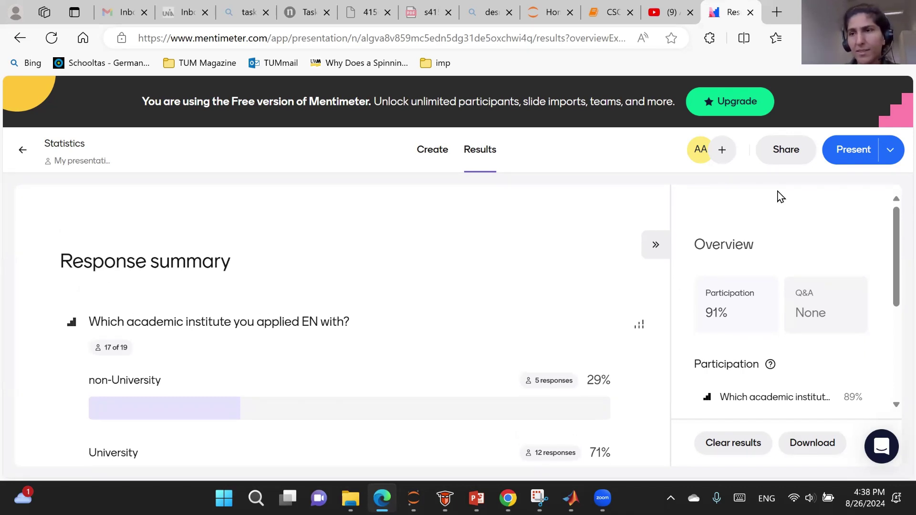
left_click(848, 161)
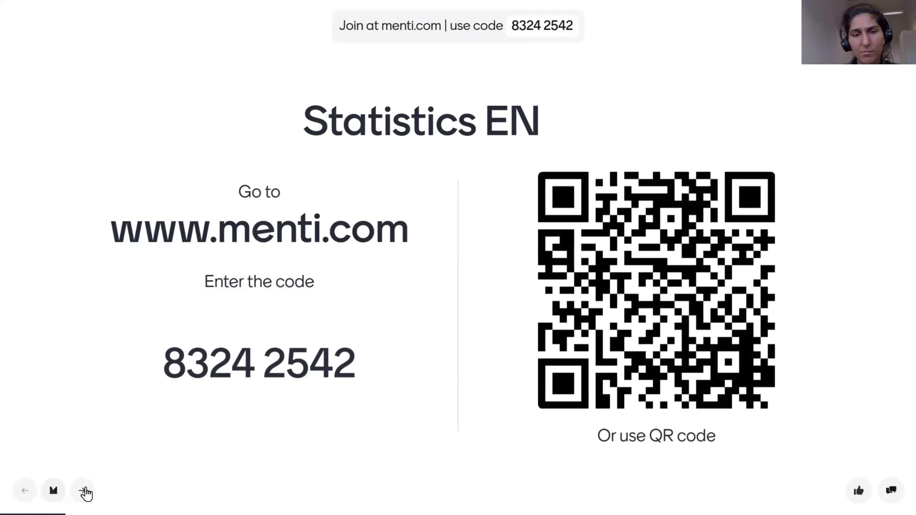
Step: Advance through current position, signed contract, host universities and budget results to the Obtained rights ranking
left_click(84, 492)
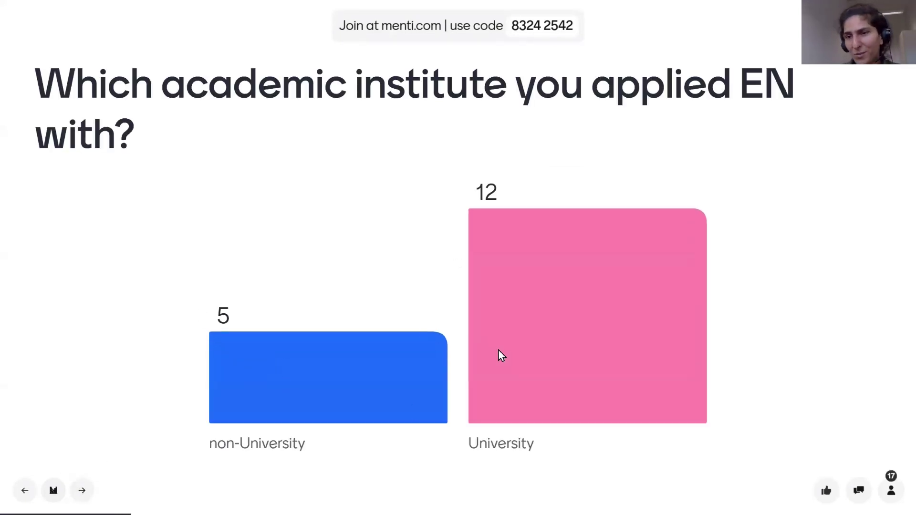
mouse_move(38, 466)
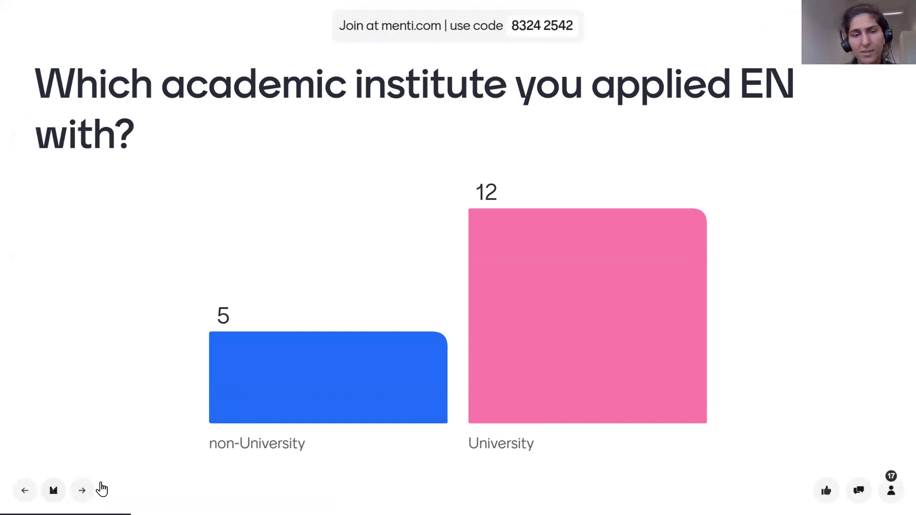
left_click(83, 491)
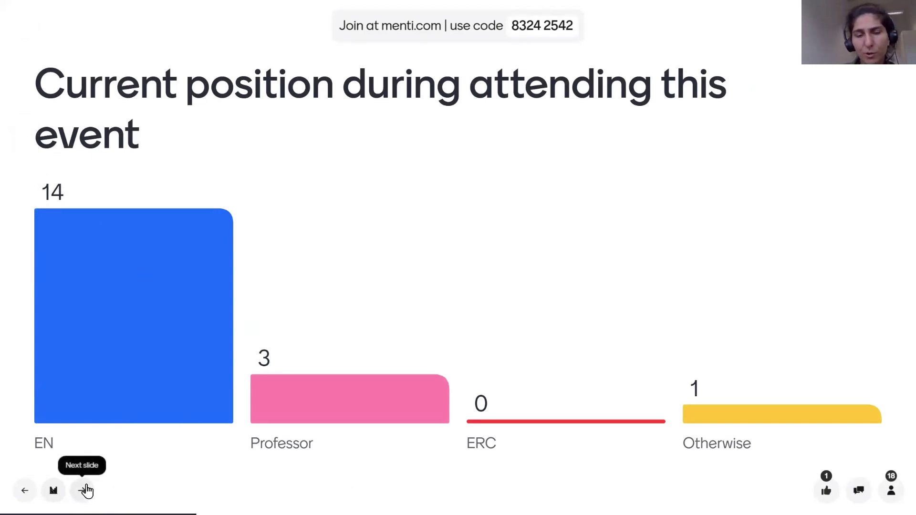
left_click(85, 490)
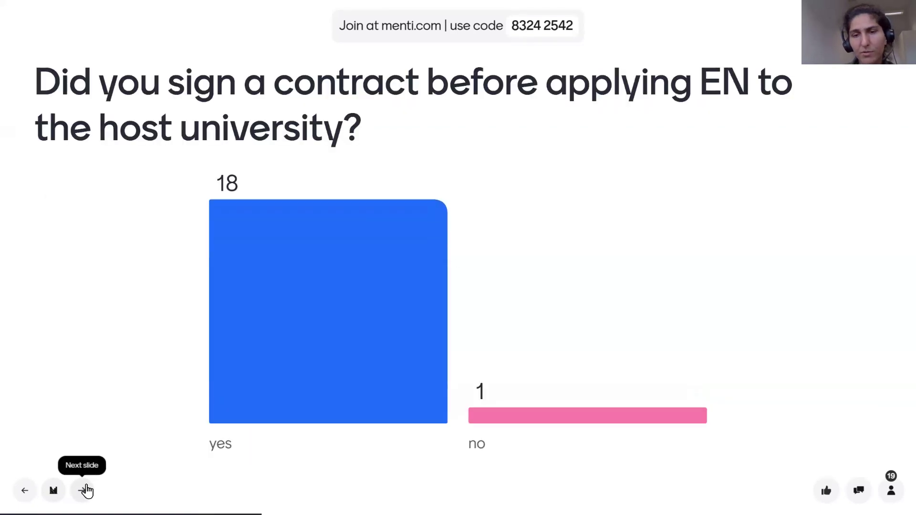
left_click(86, 491)
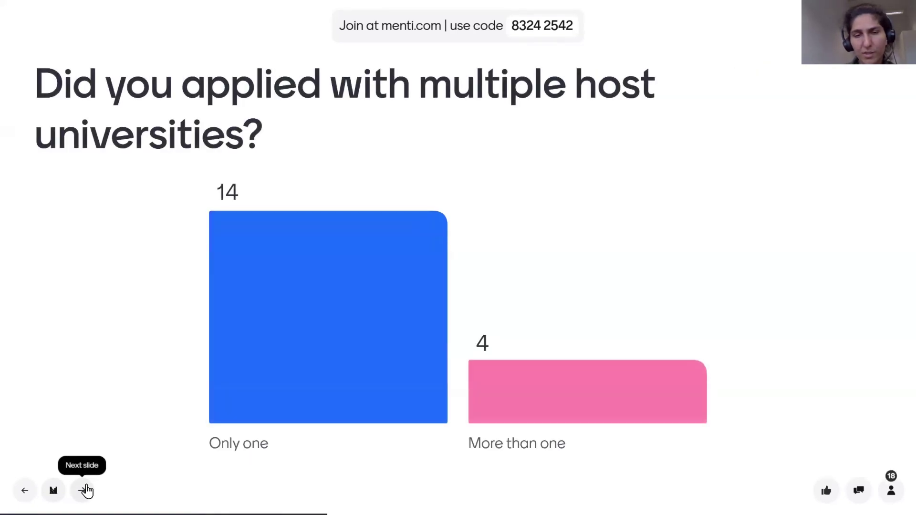
left_click(85, 490)
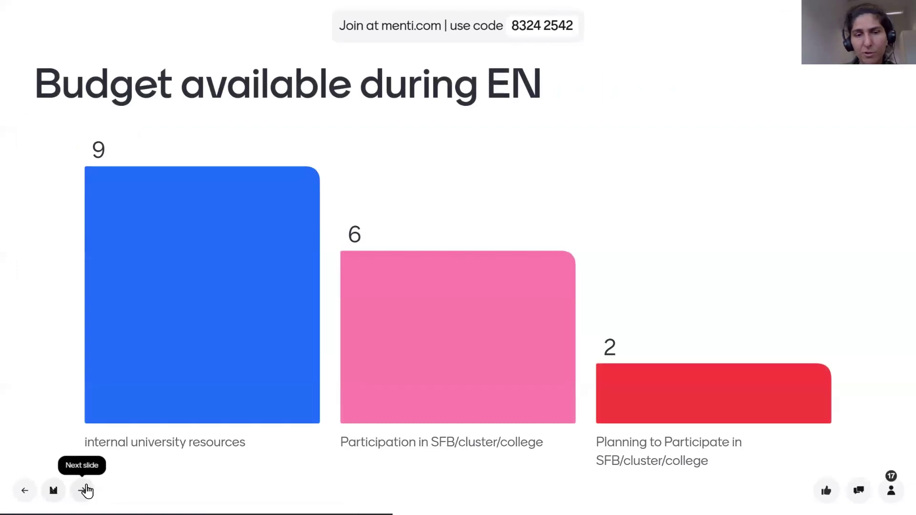
left_click(86, 491)
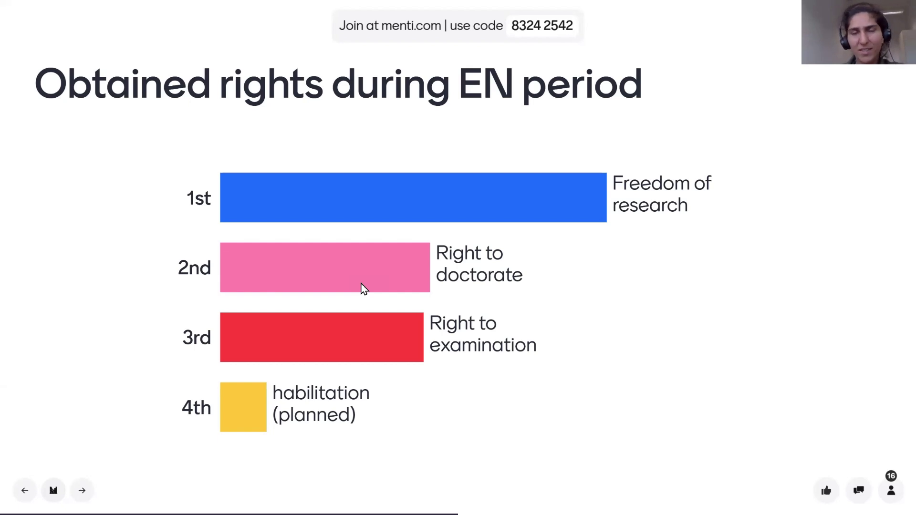
Step: Exit full-screen so the Obtained rights ranking shows in the browser window
key("Escape")
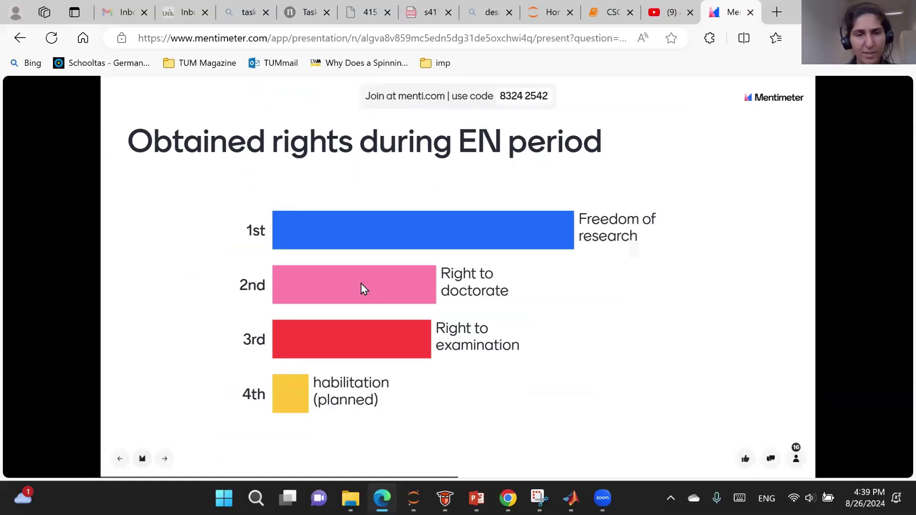